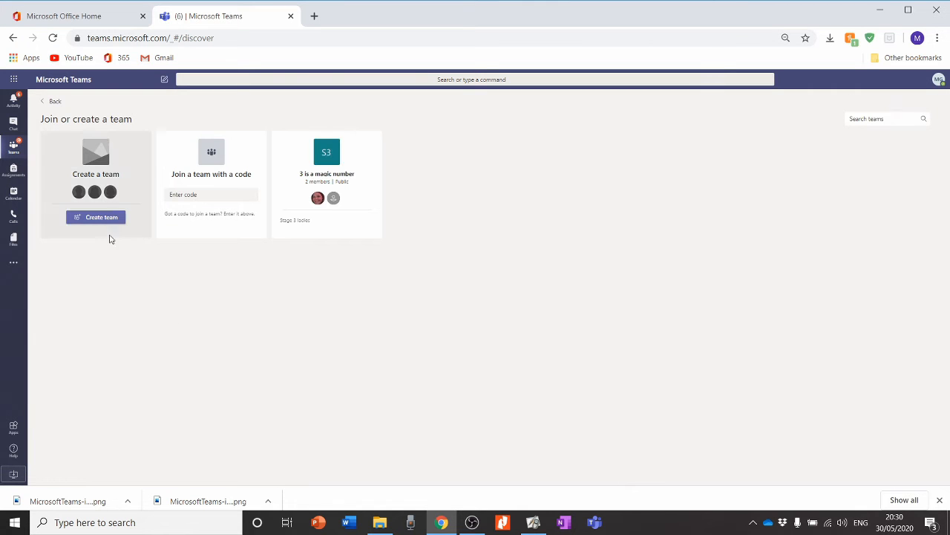
# Create a Class team named "Totally a real class", skipping the addition of students and teachers
pyautogui.click(103, 217)
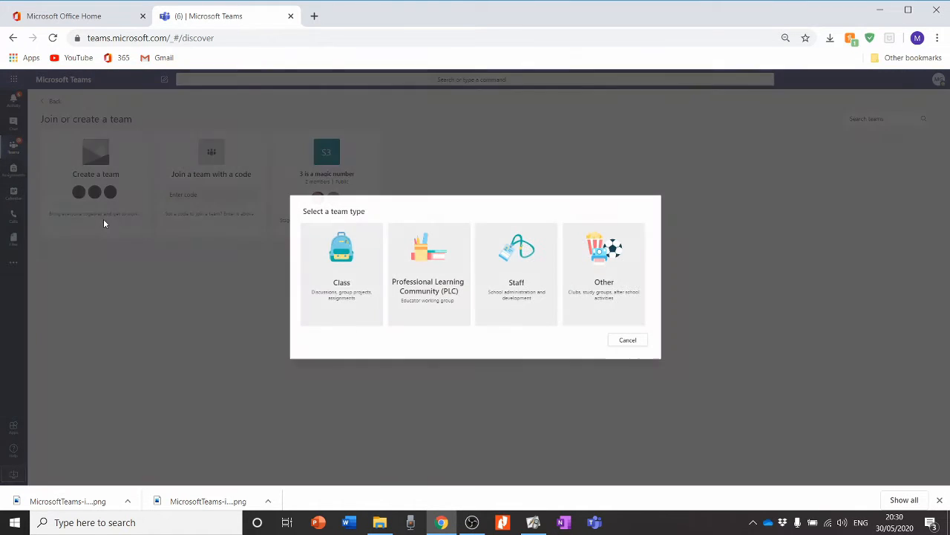
pyautogui.click(346, 286)
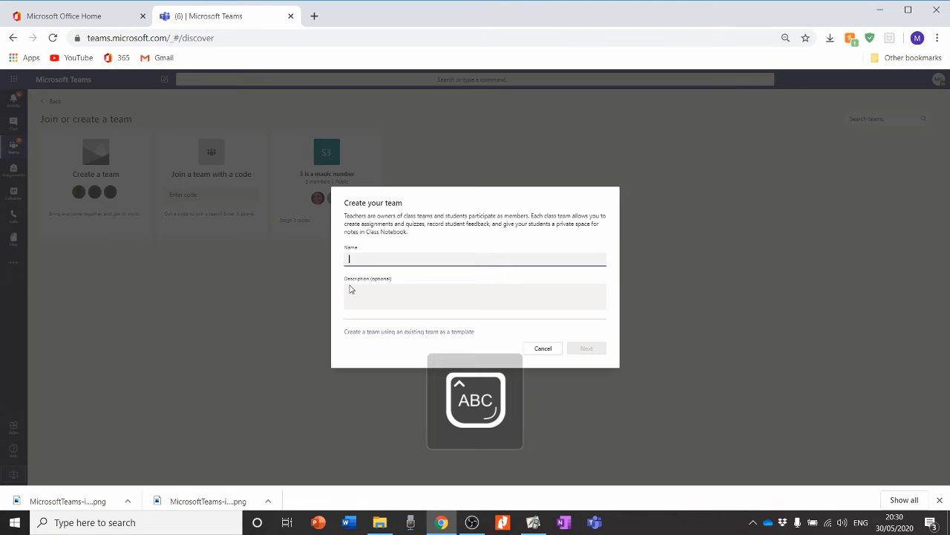
pyautogui.write('Totally C')
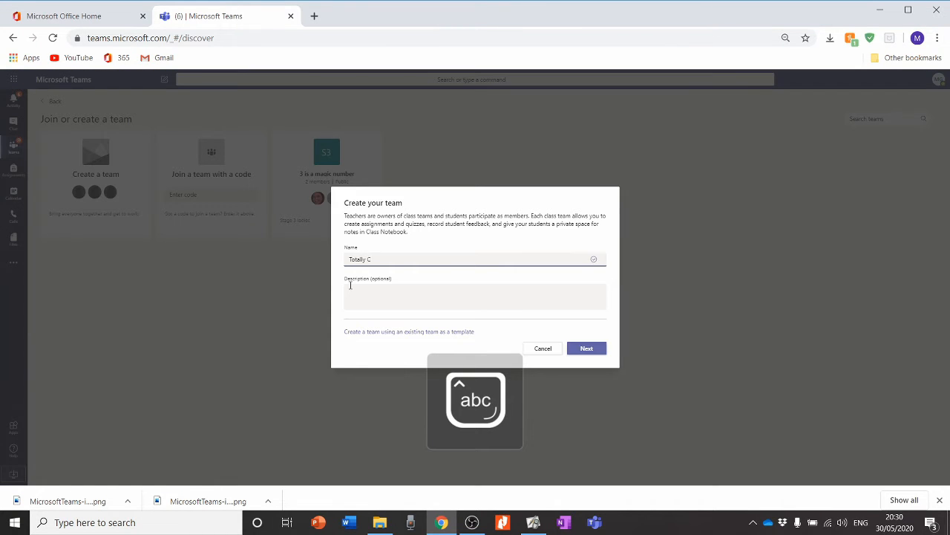
pyautogui.press('BackSpace')
pyautogui.write('a real class')
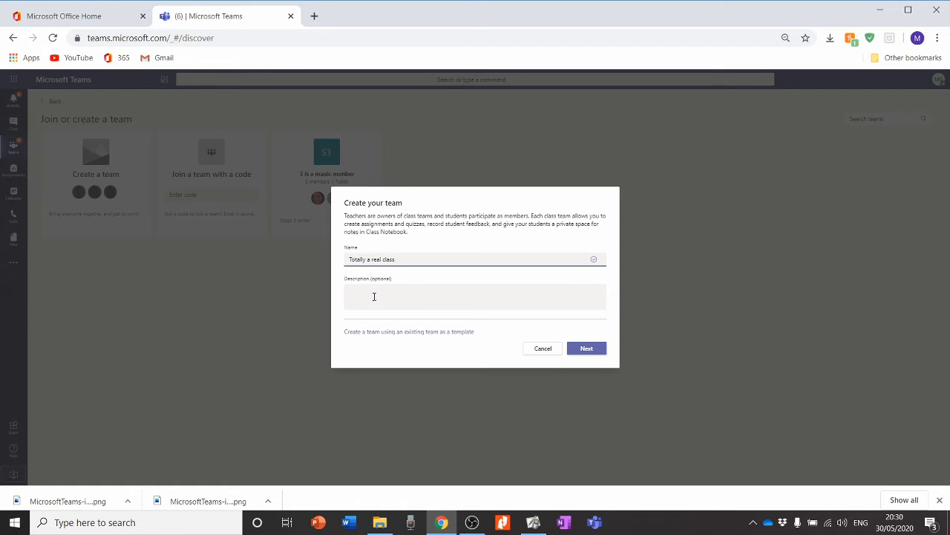
pyautogui.click(570, 348)
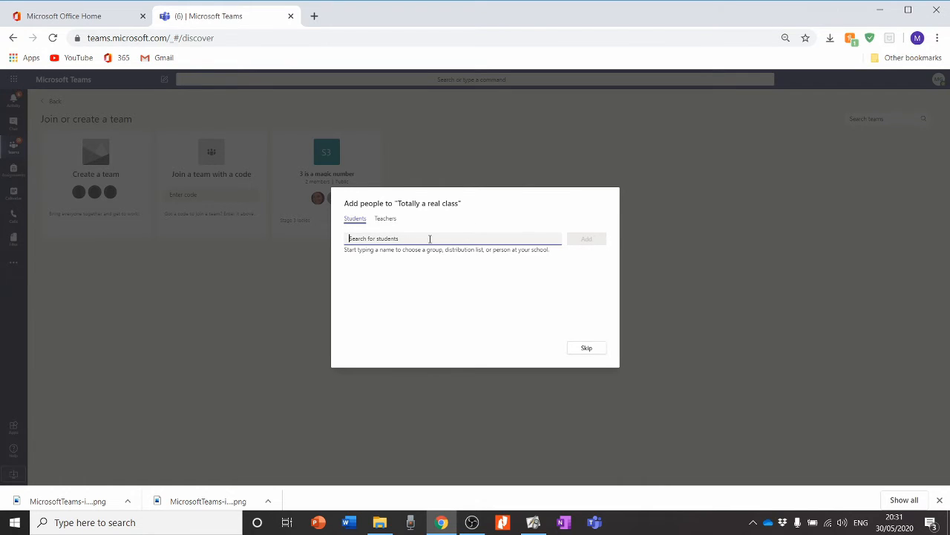
pyautogui.click(387, 221)
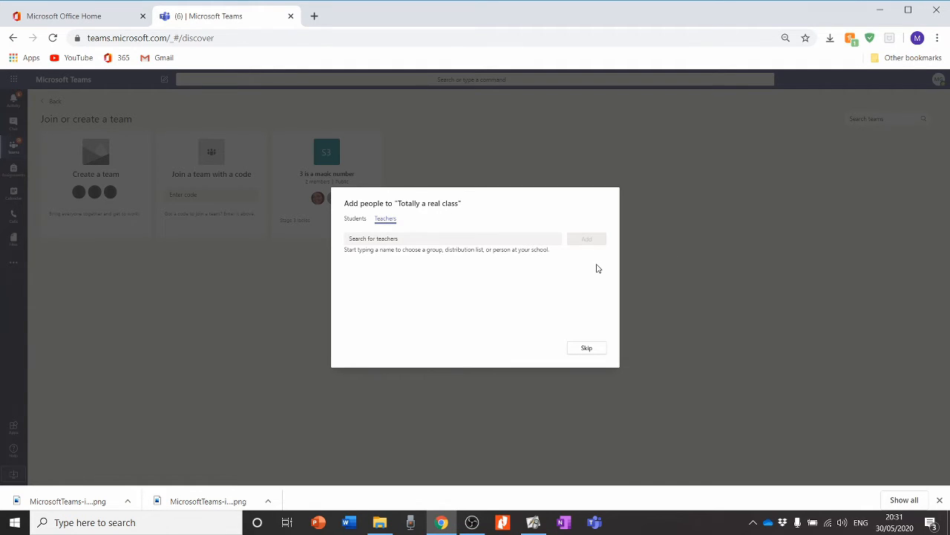
pyautogui.click(587, 348)
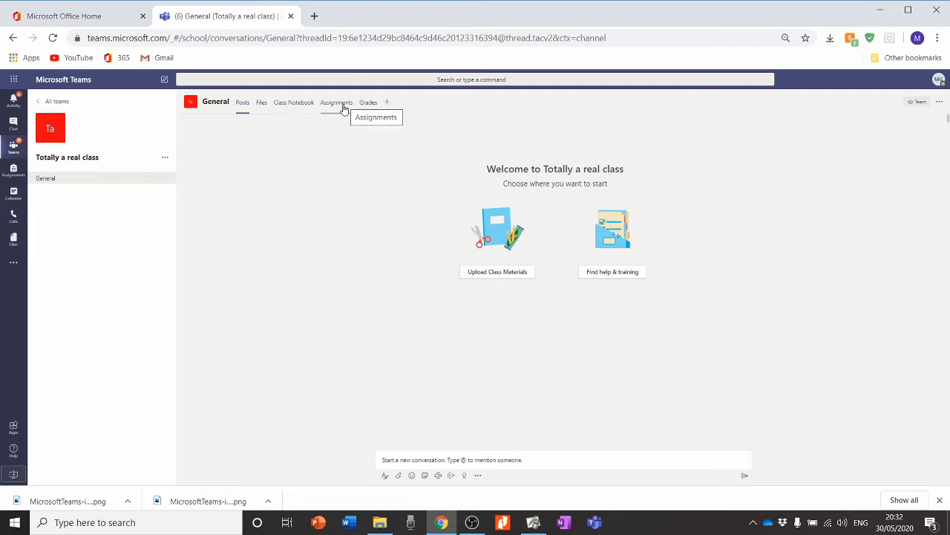
# Review the apps available as channel tabs and the team's management options, including adding a channel
pyautogui.click(387, 104)
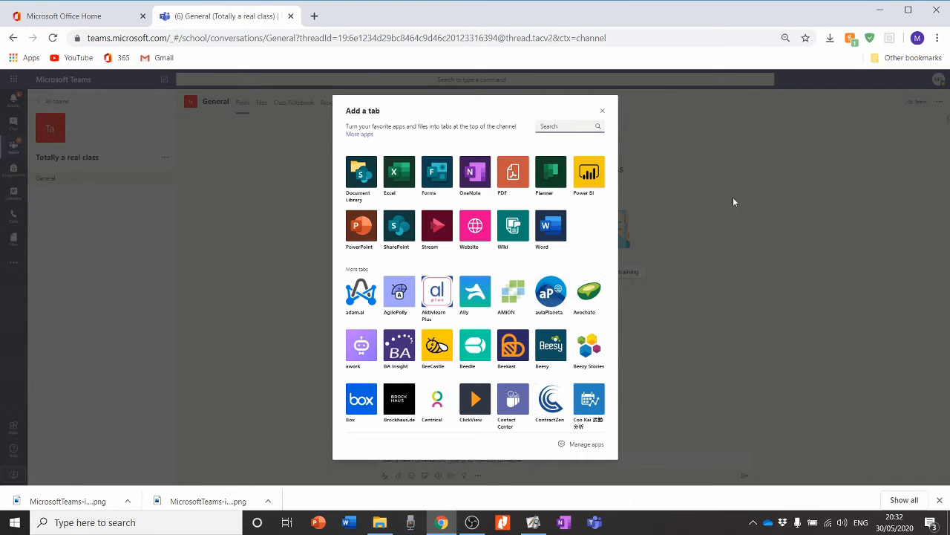
pyautogui.click(682, 194)
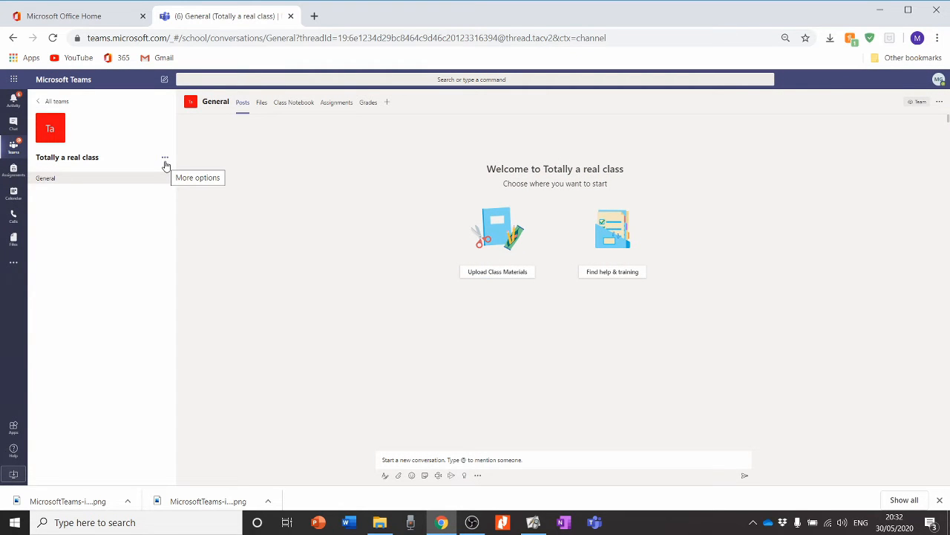
pyautogui.click(165, 163)
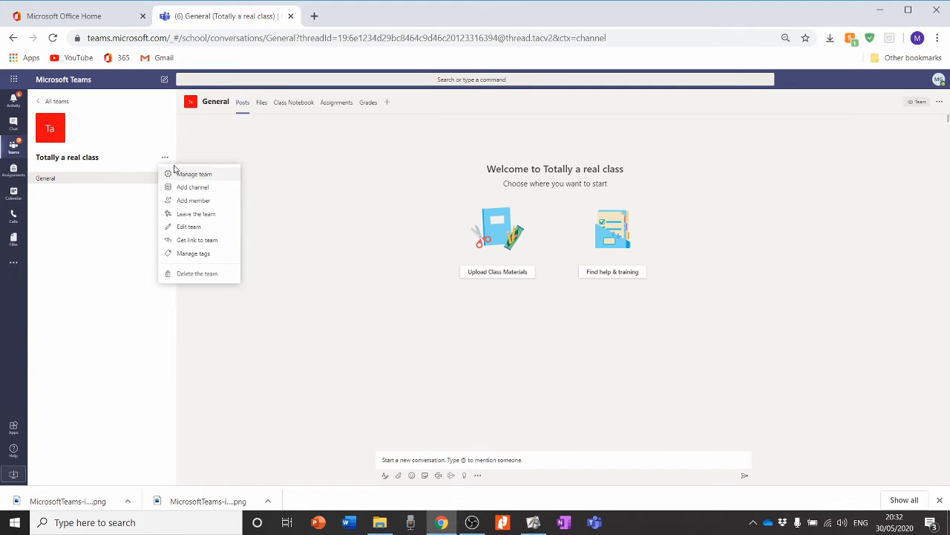
pyautogui.click(164, 157)
pyautogui.click(164, 157)
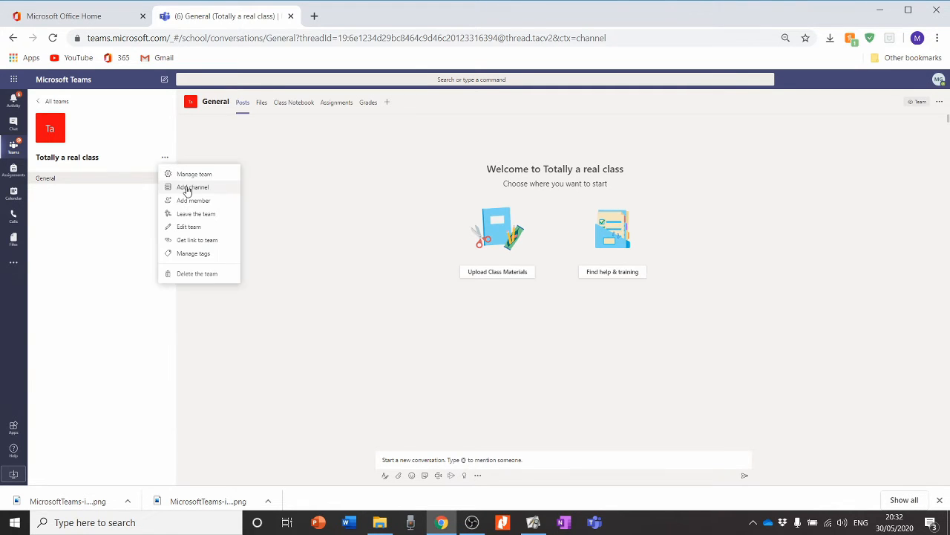
pyautogui.click(188, 187)
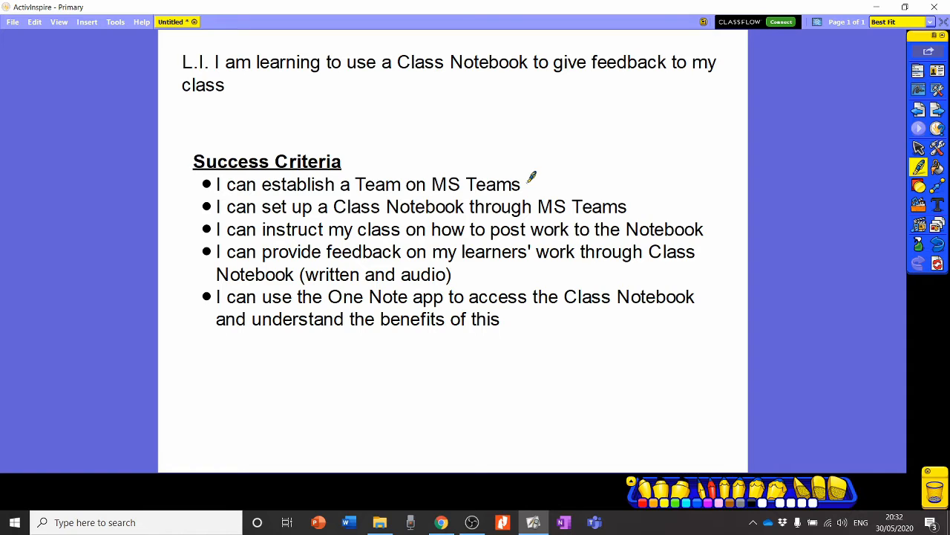
# Tick off the success criterion about establishing a Team in ActivInspire and return to Microsoft Teams
pyautogui.moveTo(527, 182); pyautogui.dragTo(552, 168)
pyautogui.click(882, 6)
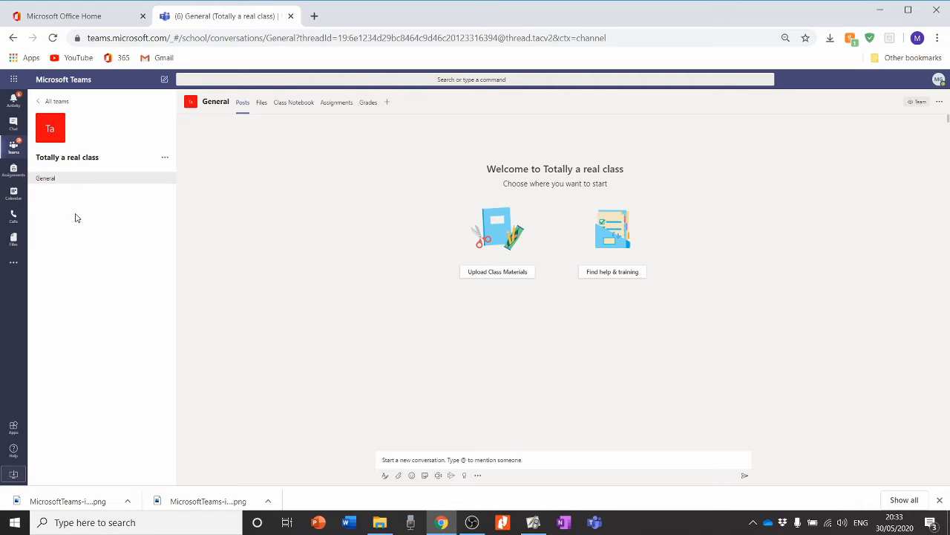
# Start a blank OneNote Class Notebook for the team and proceed to the student section setup, reviewing the Student Notebooks description
pyautogui.click(288, 108)
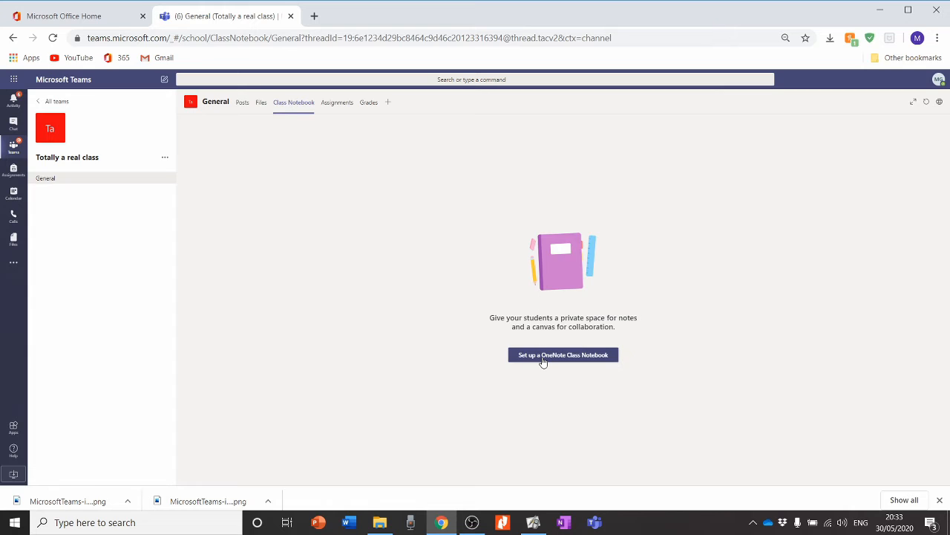
pyautogui.click(543, 359)
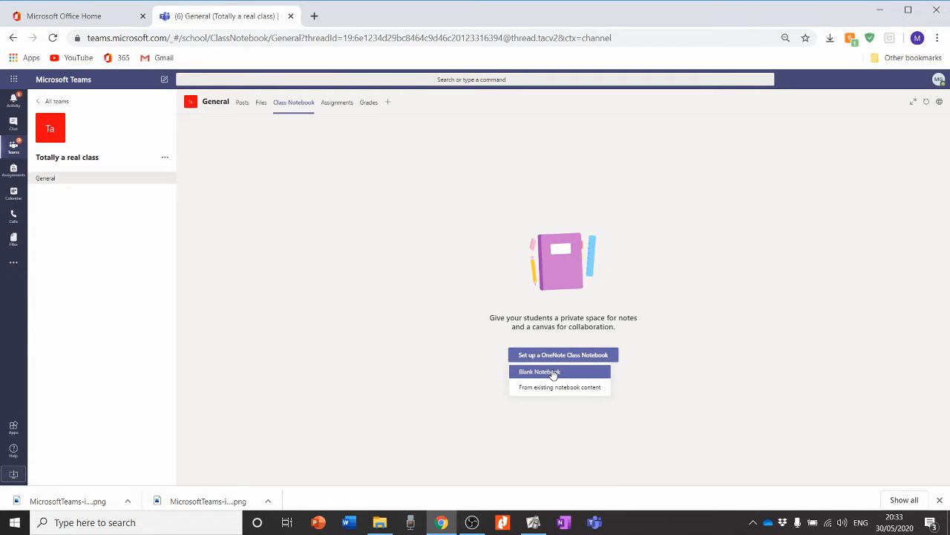
pyautogui.click(553, 374)
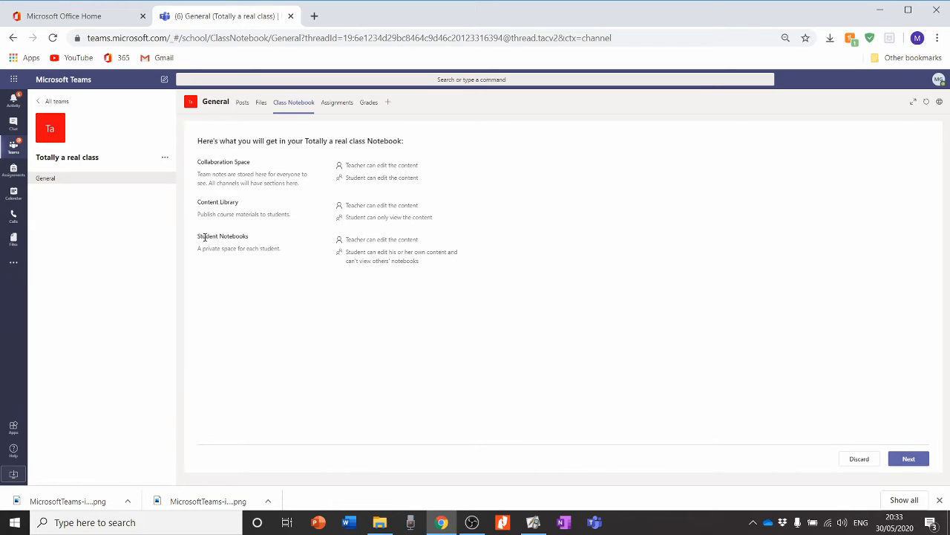
pyautogui.moveTo(196, 236); pyautogui.dragTo(294, 253)
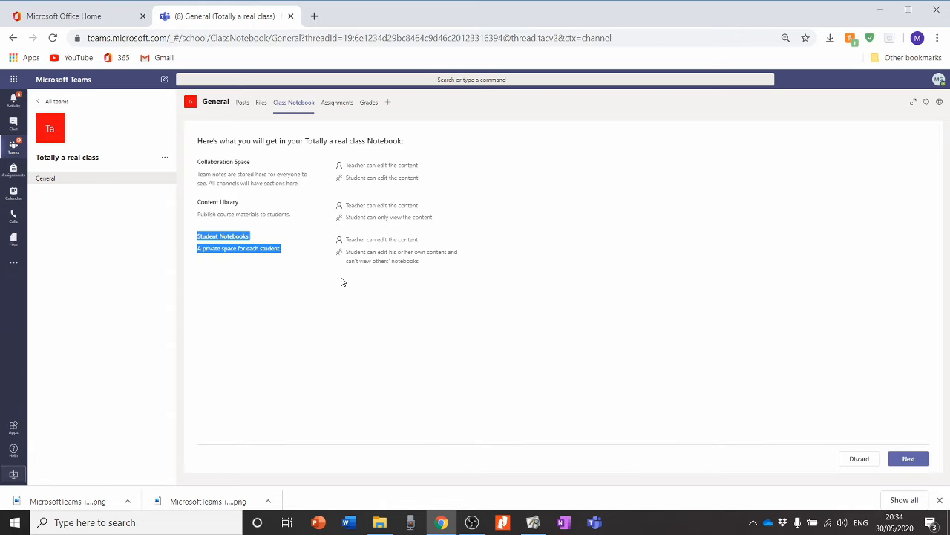
pyautogui.click(912, 460)
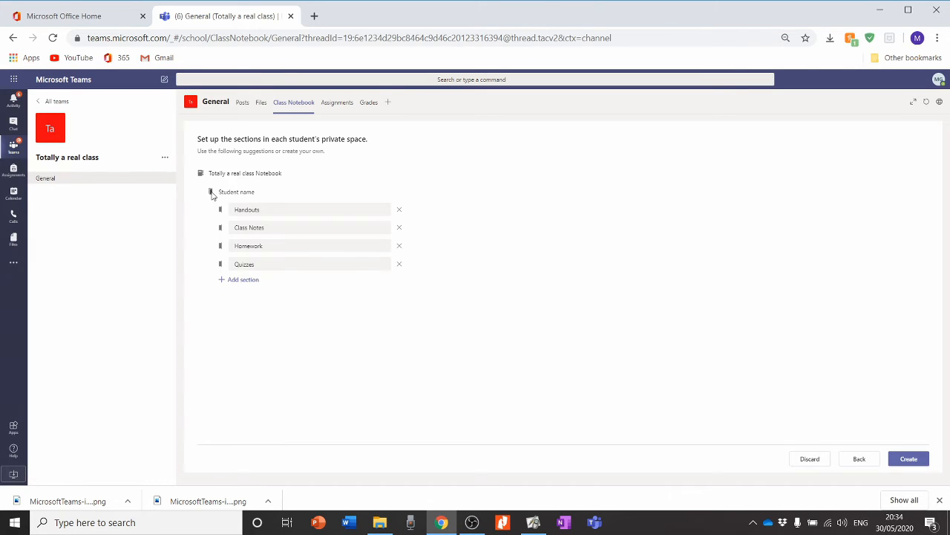
# Remove the Quizzes section from each student's private space in the notebook setup
pyautogui.moveTo(217, 192); pyautogui.dragTo(257, 194)
pyautogui.click(325, 228)
pyautogui.click(325, 247)
pyautogui.click(400, 265)
# Rename the remaining student sections Literacy, Maths and Other curricular areas, and create the Class Notebook
pyautogui.click(312, 210)
pyautogui.moveTo(312, 211); pyautogui.dragTo(232, 229)
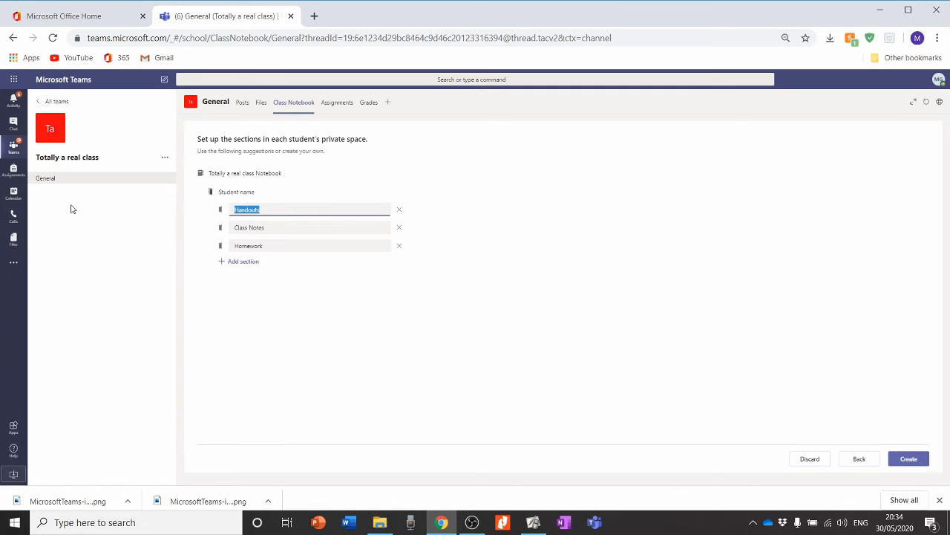
pyautogui.write('Literacy')
pyautogui.press('Tab')
pyautogui.write('Maths')
pyautogui.click(289, 248)
pyautogui.moveTo(289, 248); pyautogui.dragTo(187, 254)
pyautogui.write('Other curricular areas')
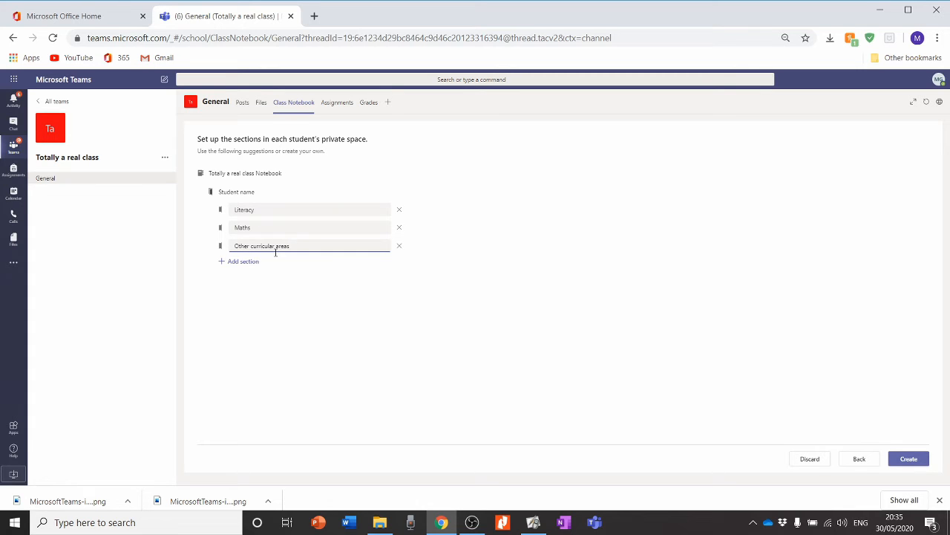
pyautogui.click(908, 458)
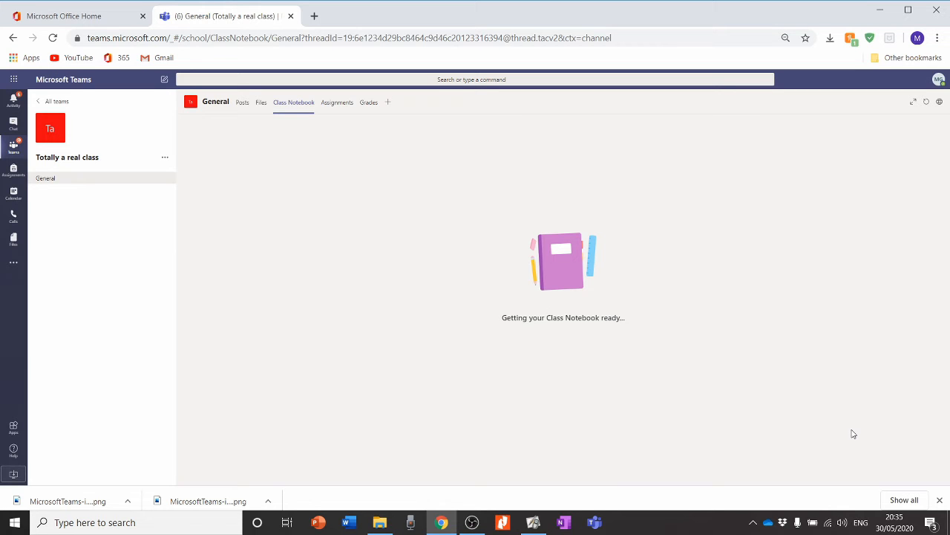
# Switch to ActivInspire, tick off the Class Notebook setup criterion, and return to Microsoft Teams in the browser
pyautogui.click(534, 522)
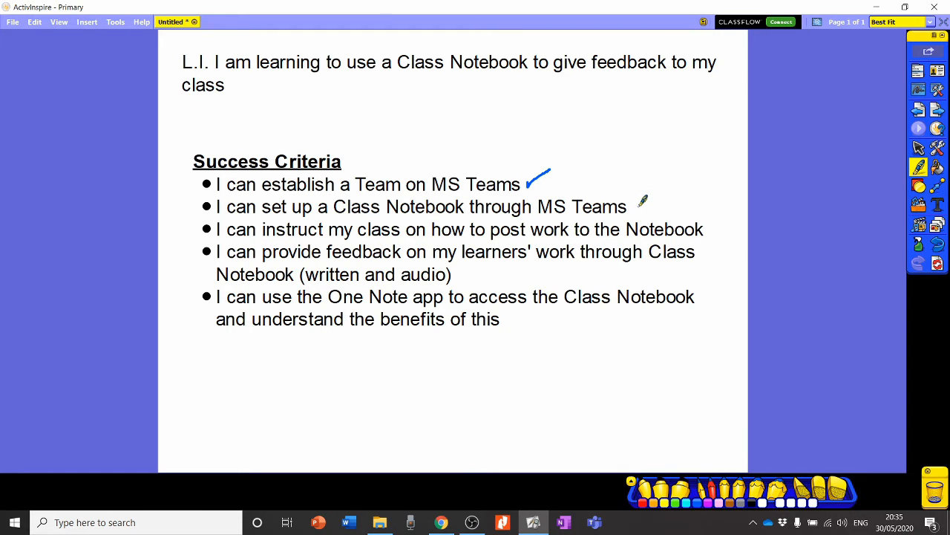
pyautogui.moveTo(640, 204); pyautogui.dragTo(666, 188)
pyautogui.click(441, 522)
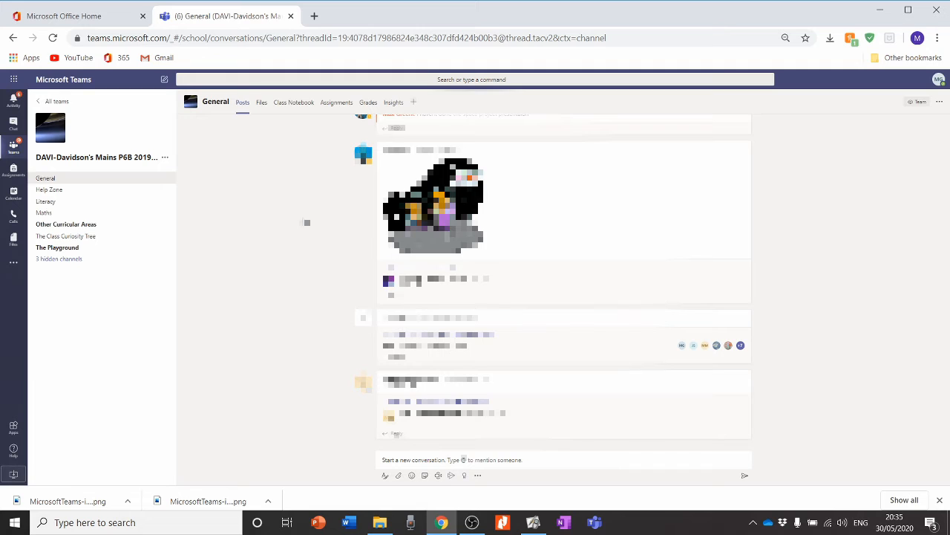
# Open the Davidson's Mains P6B team's Class Notebook and go to a student's Literacy section
pyautogui.click(294, 108)
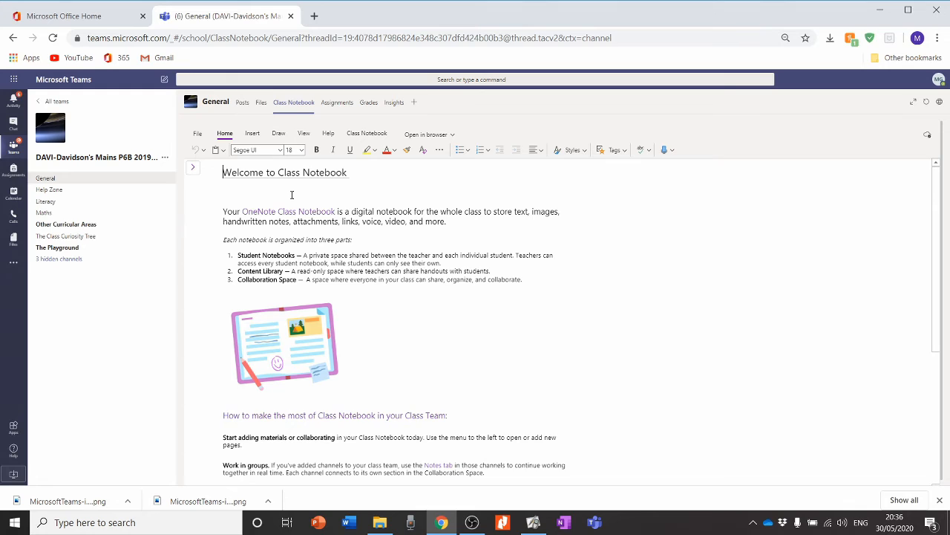
pyautogui.click(195, 171)
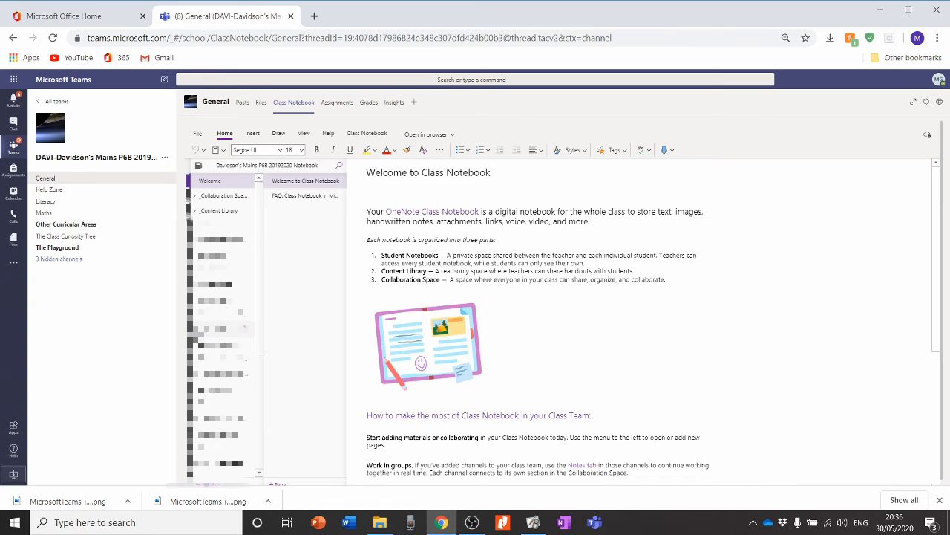
pyautogui.click(216, 333)
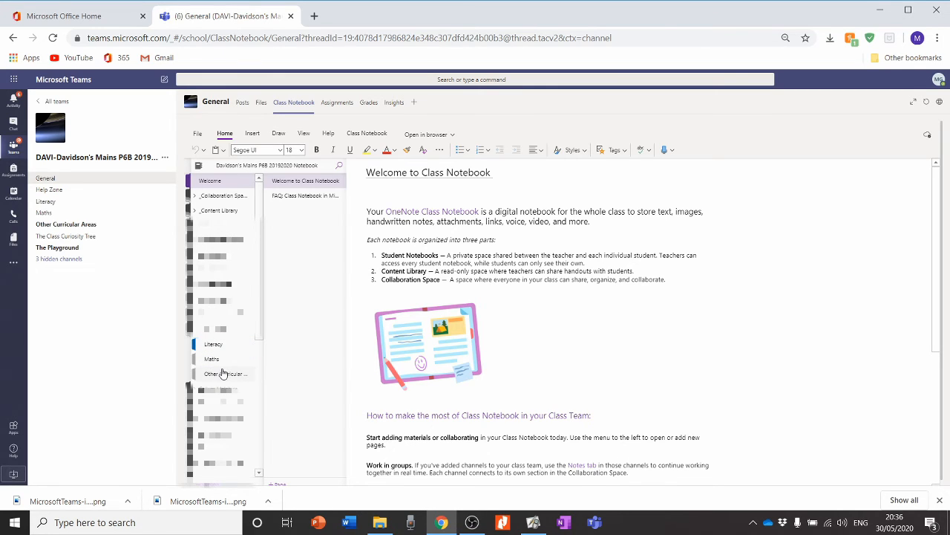
pyautogui.click(204, 330)
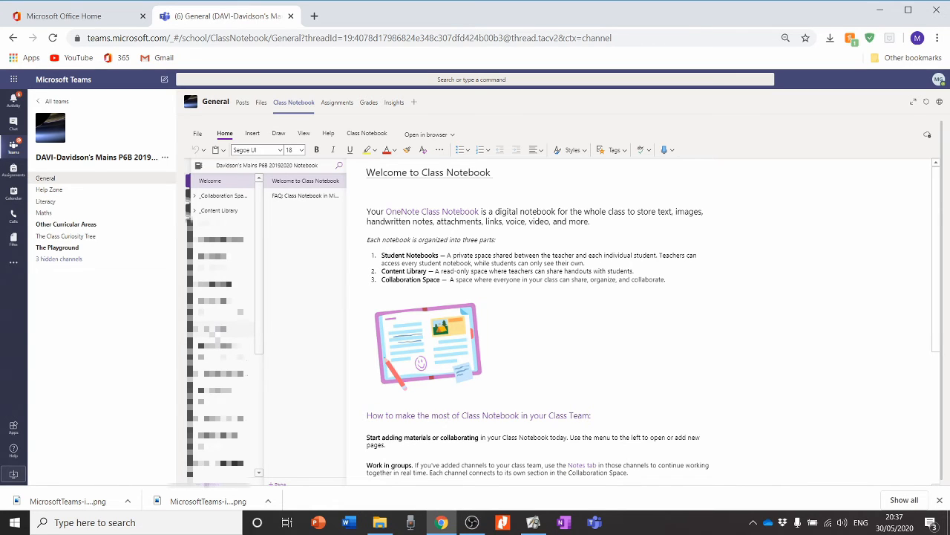
pyautogui.click(211, 329)
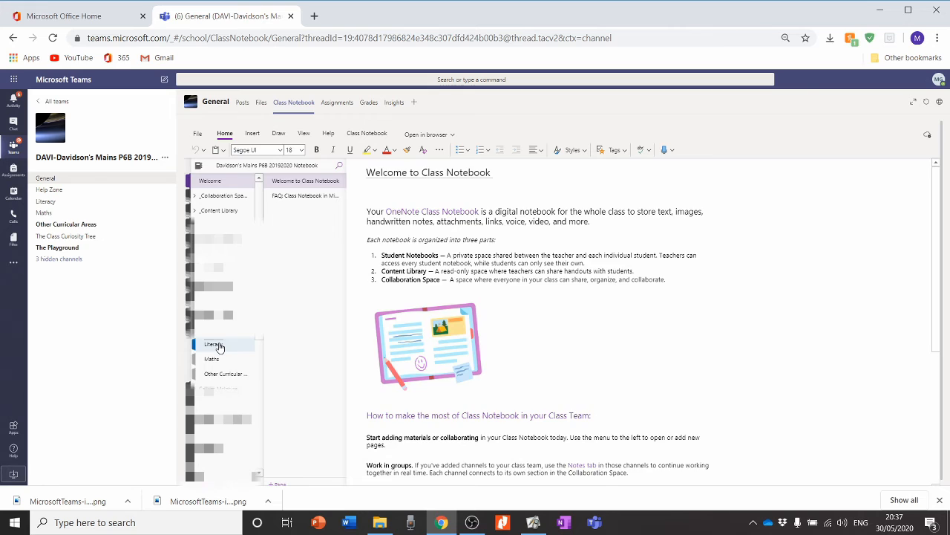
pyautogui.click(216, 345)
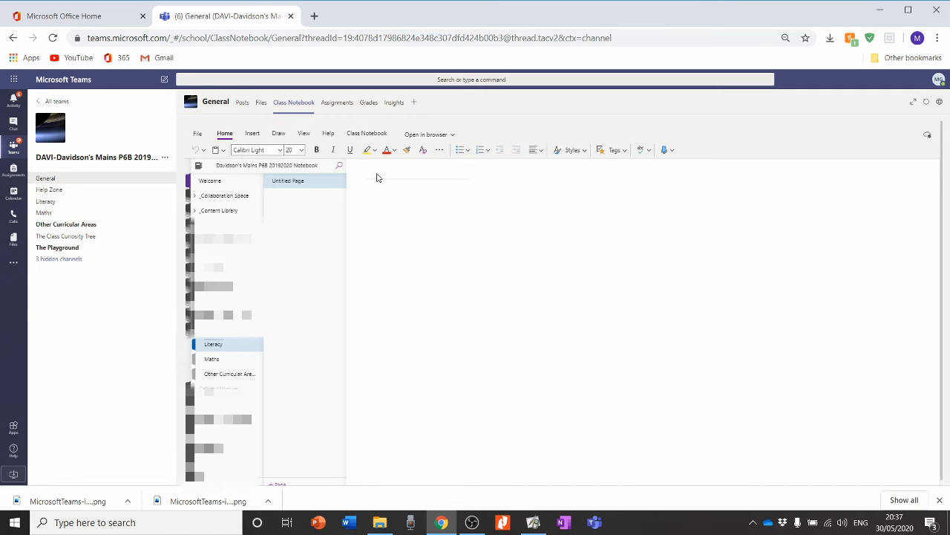
# Title the untitled page in the Literacy section "Week 8" and place the cursor in the page body
pyautogui.press('capslock')
pyautogui.write('W')
pyautogui.press('capslock')
pyautogui.write('eek 8')
pyautogui.click(404, 204)
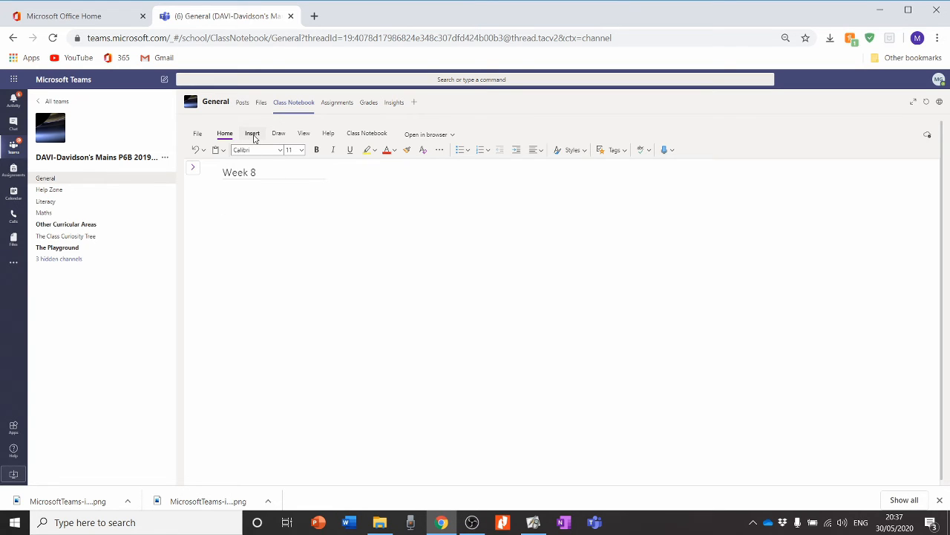
# Review the options for inserting files and pictures into the Week 8 page
pyautogui.click(252, 135)
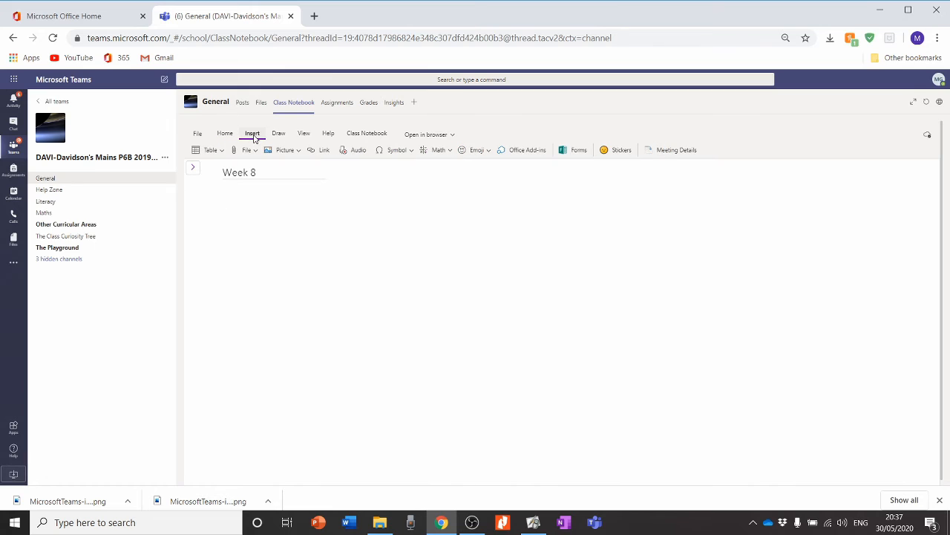
pyautogui.click(252, 152)
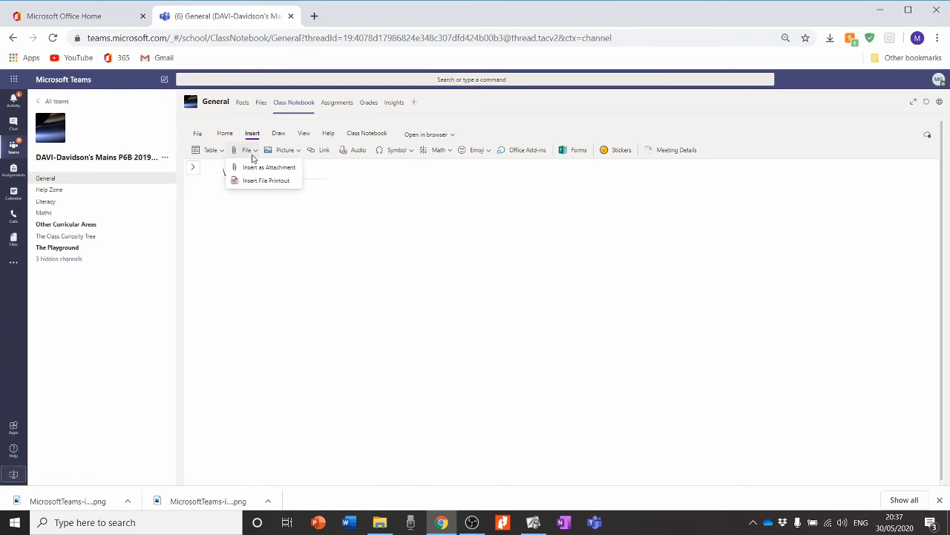
pyautogui.click(300, 151)
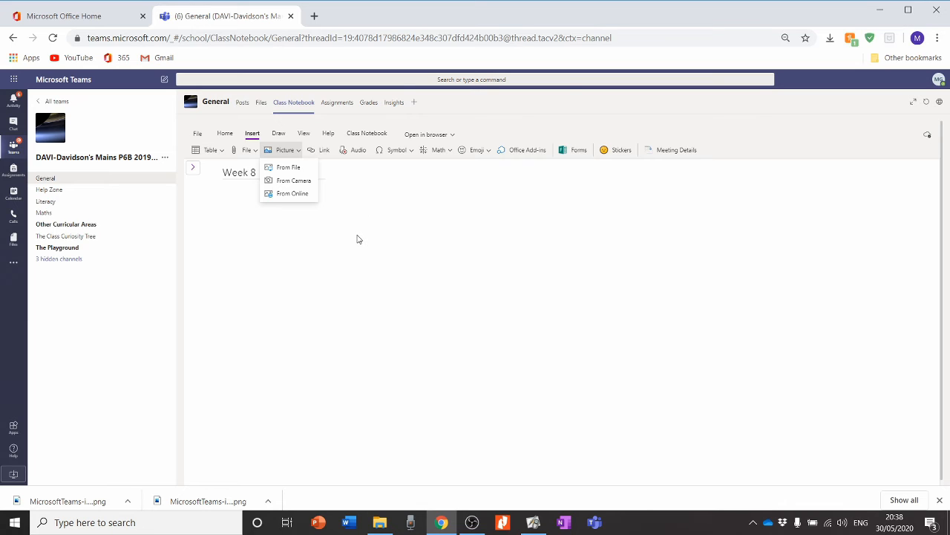
pyautogui.press('Escape')
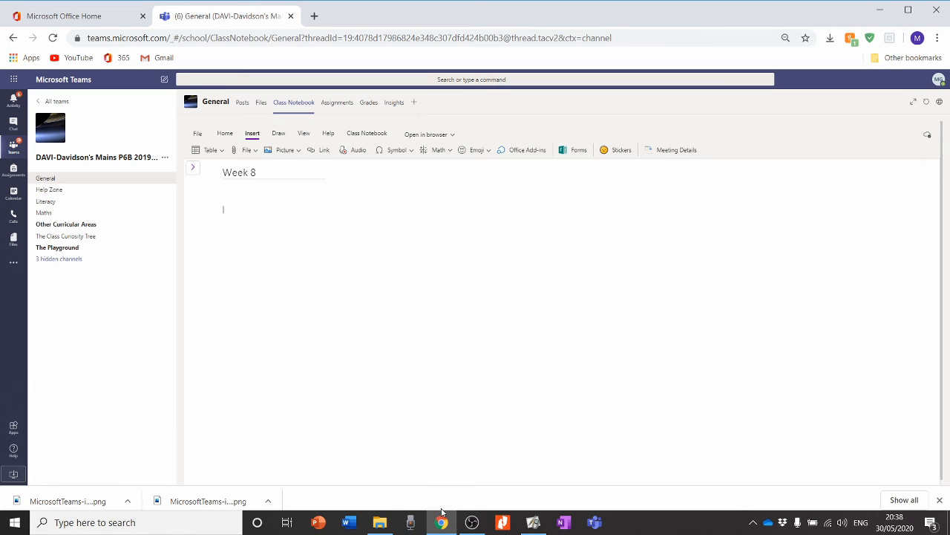
# Insert both images, MicrosoftTeams-image (4).png and MicrosoftTeams-image (5).png, from the Desktop's Work folder into the Week 8 page
pyautogui.moveTo(386, 524)
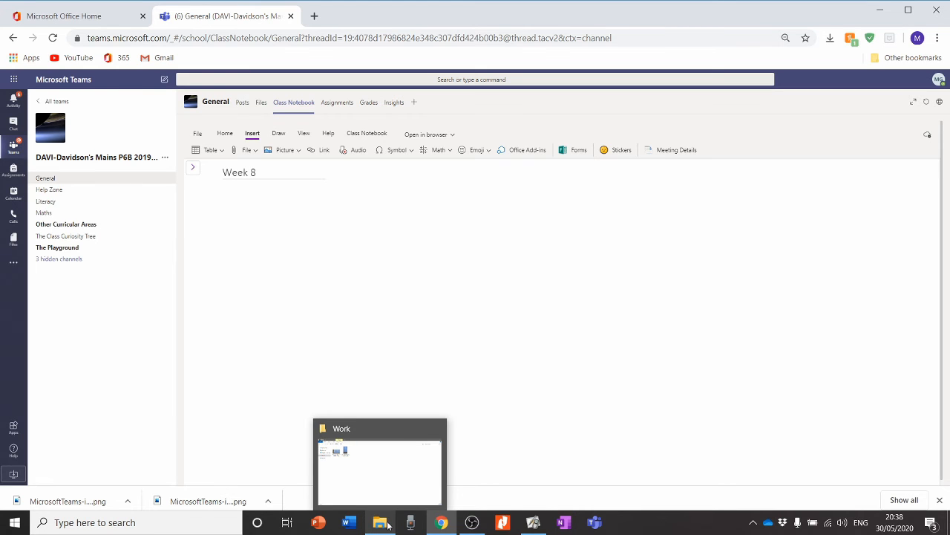
pyautogui.click(380, 460)
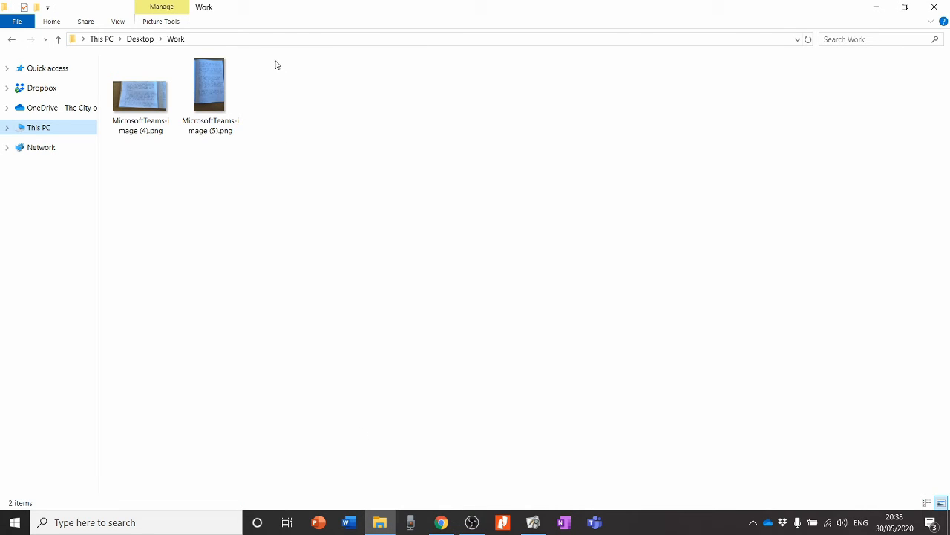
pyautogui.moveTo(272, 72); pyautogui.dragTo(109, 169)
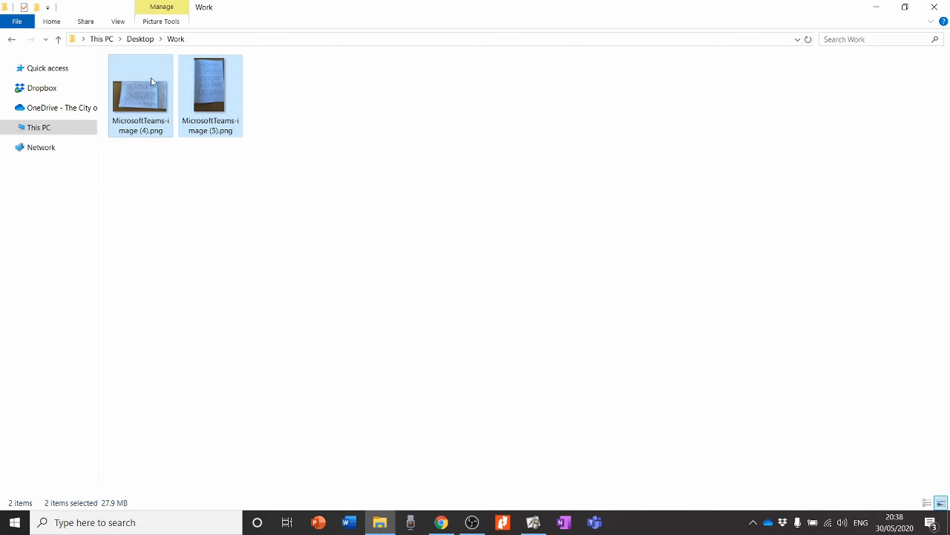
pyautogui.moveTo(152, 82); pyautogui.dragTo(270, 241)
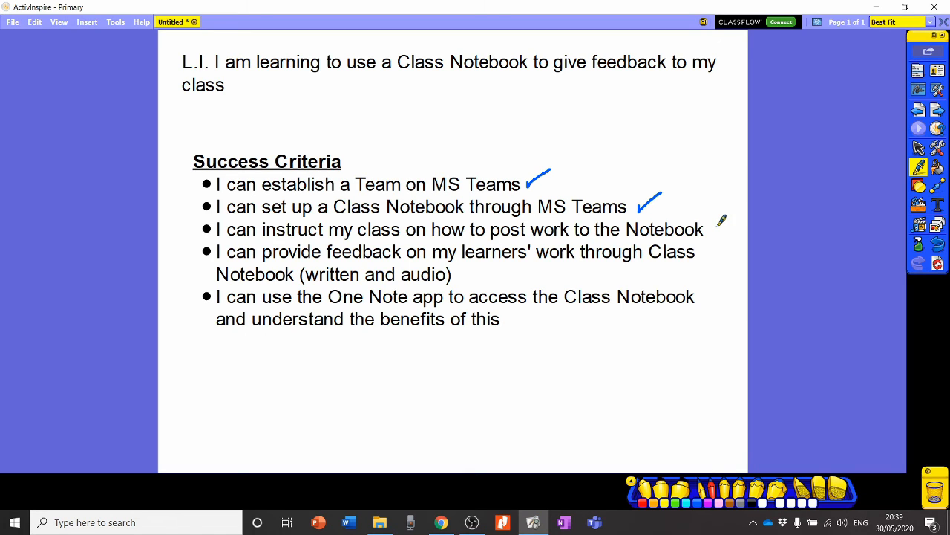
# Switch to ActivInspire, tick off the criterion on posting work to the Notebook, and return to Teams in the browser
pyautogui.moveTo(707, 222)
pyautogui.mouseDown()
pyautogui.moveTo(711, 231)
pyautogui.moveTo(738, 201)
pyautogui.mouseUp()
pyautogui.click(441, 522)
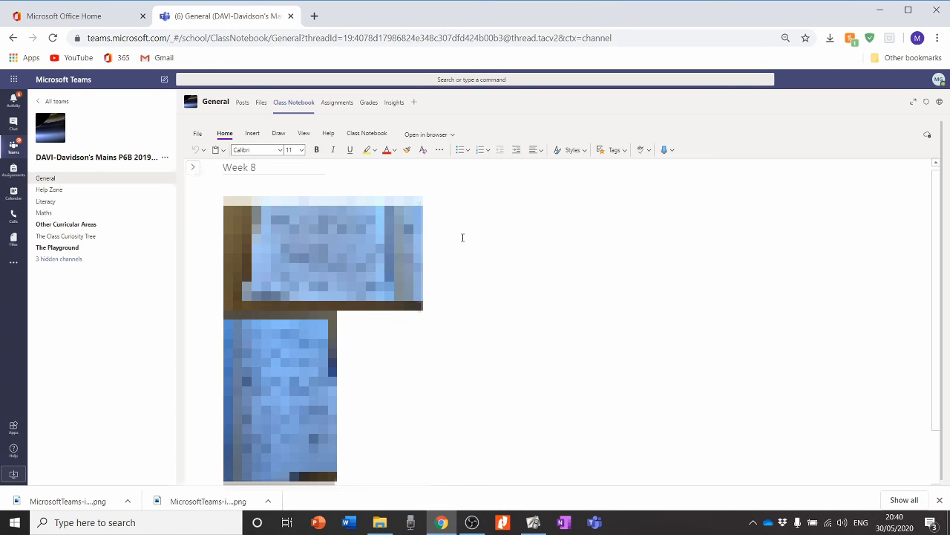
pyautogui.click(477, 289)
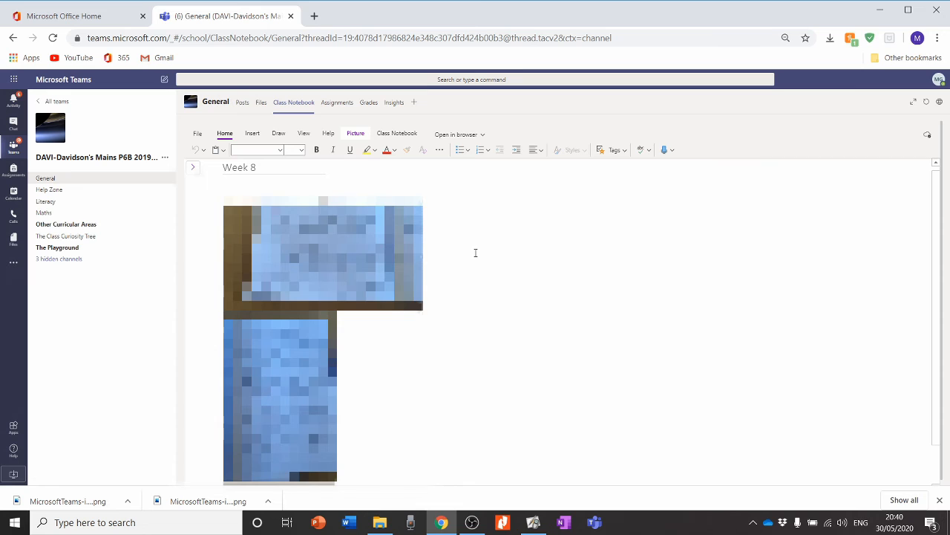
pyautogui.click(524, 258)
pyautogui.click(492, 233)
pyautogui.click(465, 267)
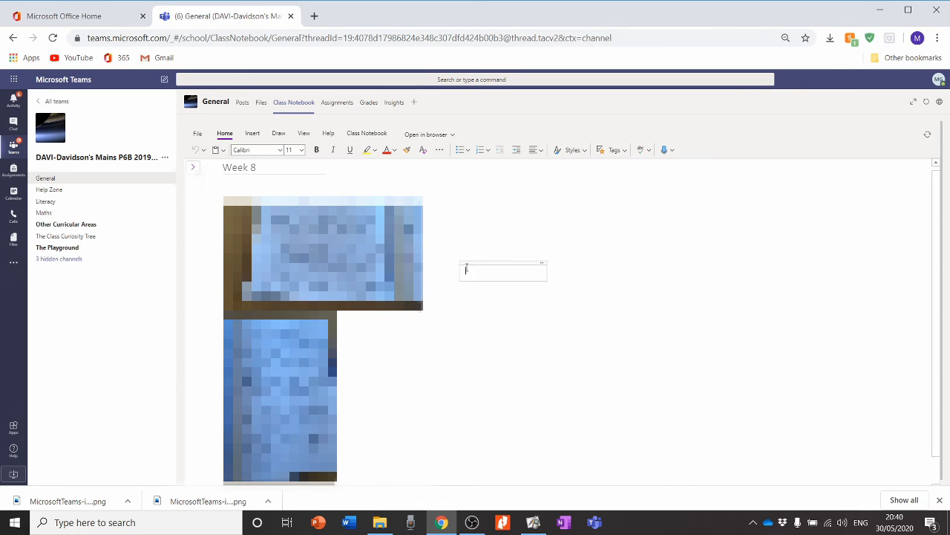
pyautogui.click(461, 348)
pyautogui.click(448, 232)
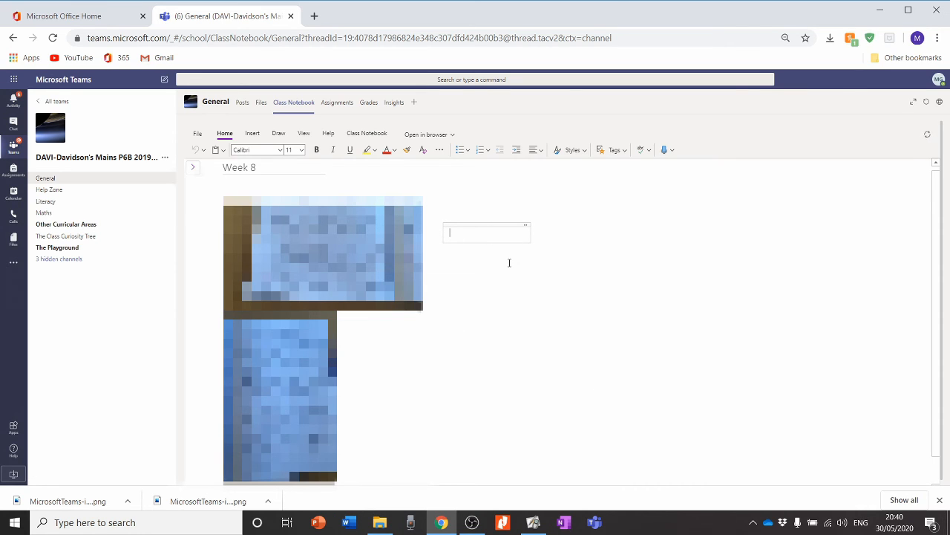
# Add the written feedback "Good work" in the blank space beside the first picture on the Week 8 page
pyautogui.click(464, 212)
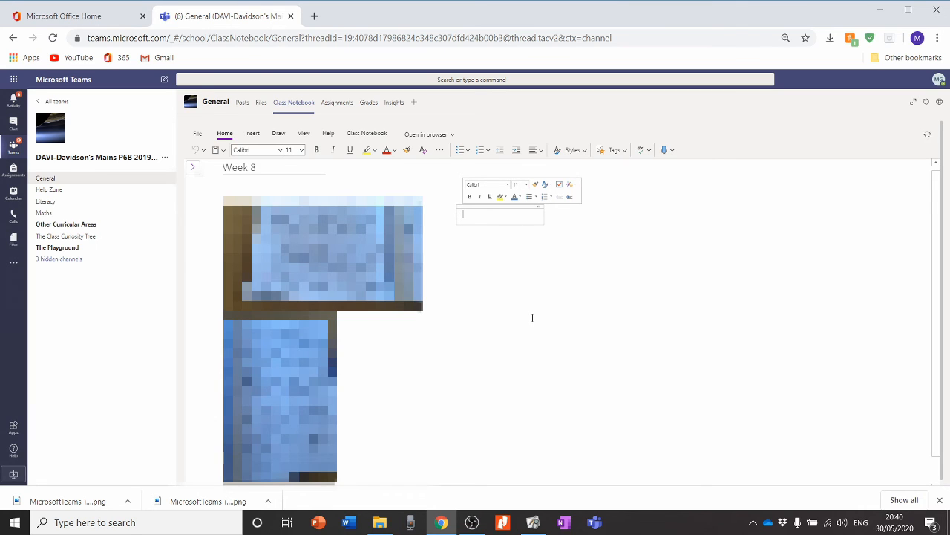
pyautogui.press('capslock')
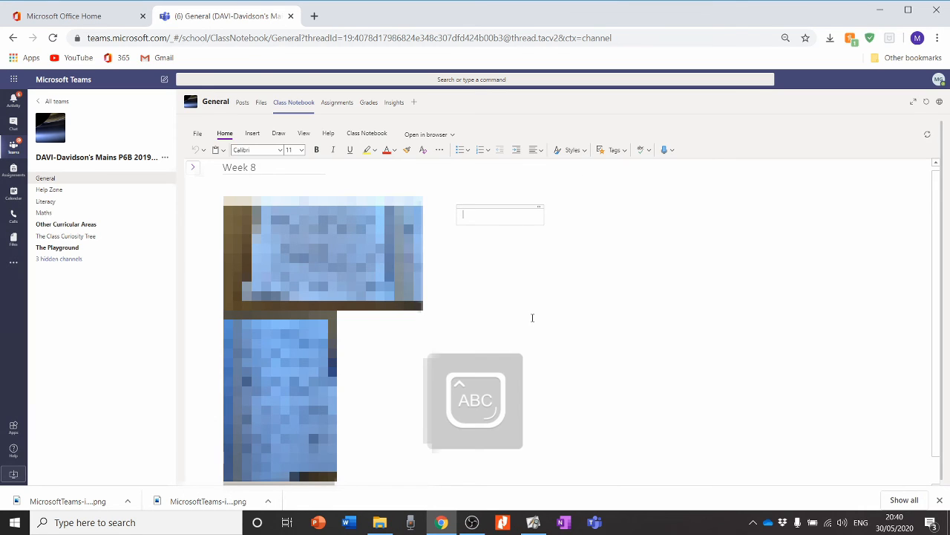
pyautogui.write('G')
pyautogui.press('capslock')
pyautogui.write('ood work')
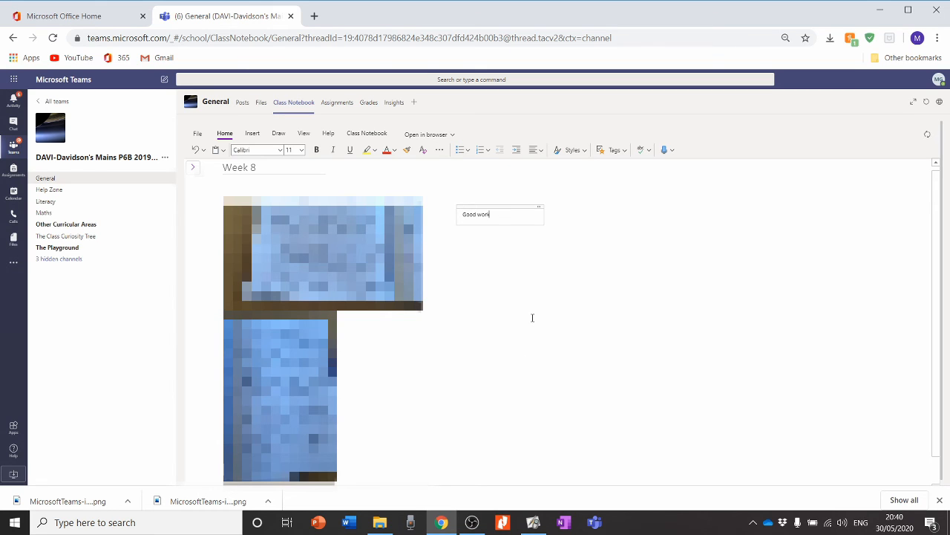
# Place the cursor in the blank area below the "Good work" comment and bring up the options for inserting audio
pyautogui.click(512, 304)
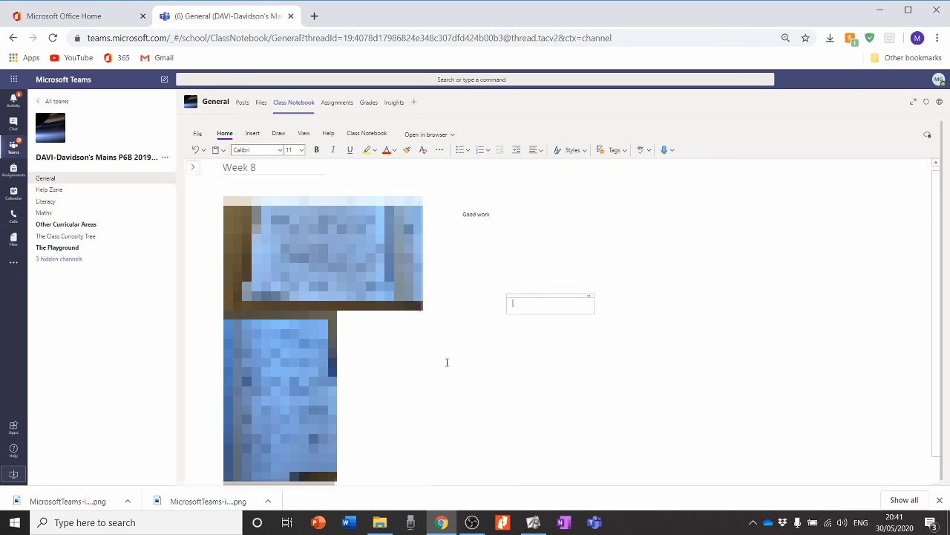
pyautogui.click(253, 133)
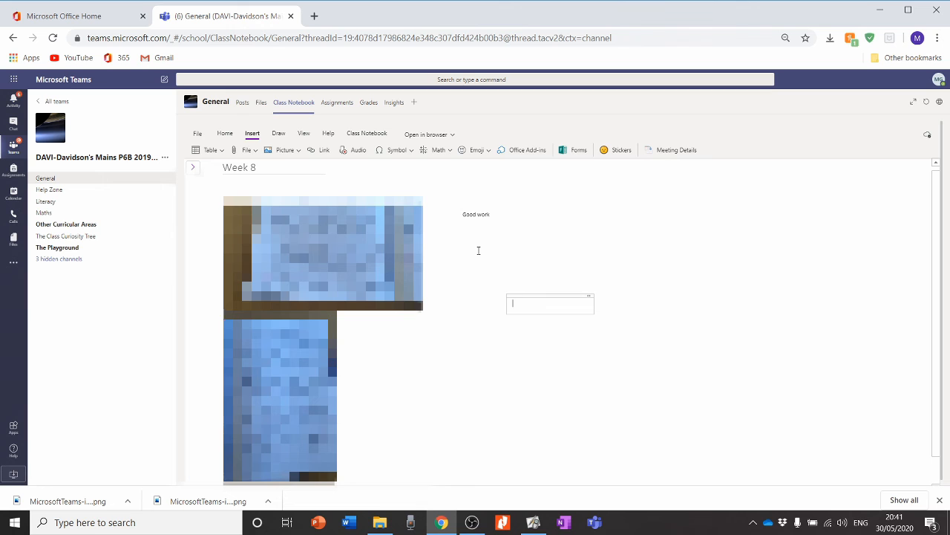
# Switch to ActivInspire and tick off the criterion on providing written and audio feedback through Class Notebook
pyautogui.click(533, 522)
pyautogui.moveTo(461, 272); pyautogui.dragTo(505, 256)
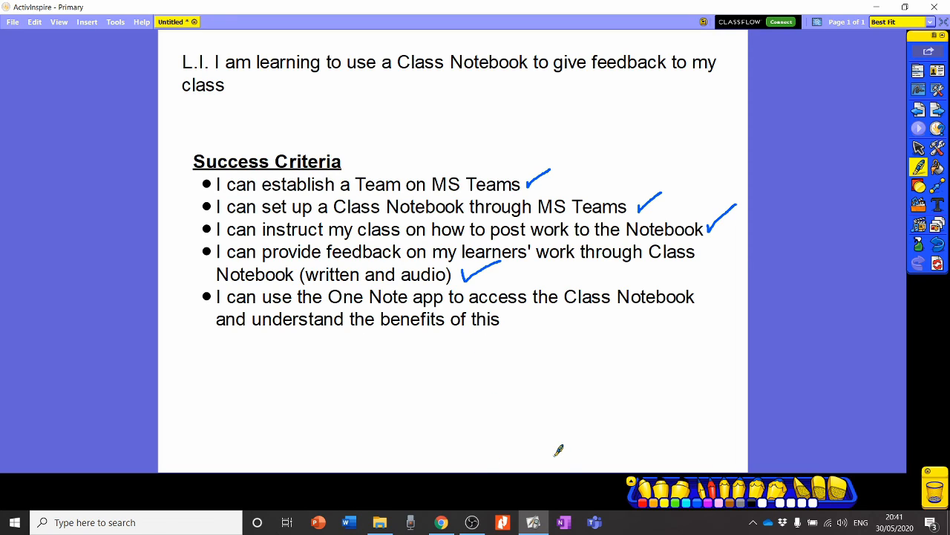
# Switch to the OneNote app and show the full list of student notebooks in the Davidson's Mains P6B notebook
pyautogui.click(565, 523)
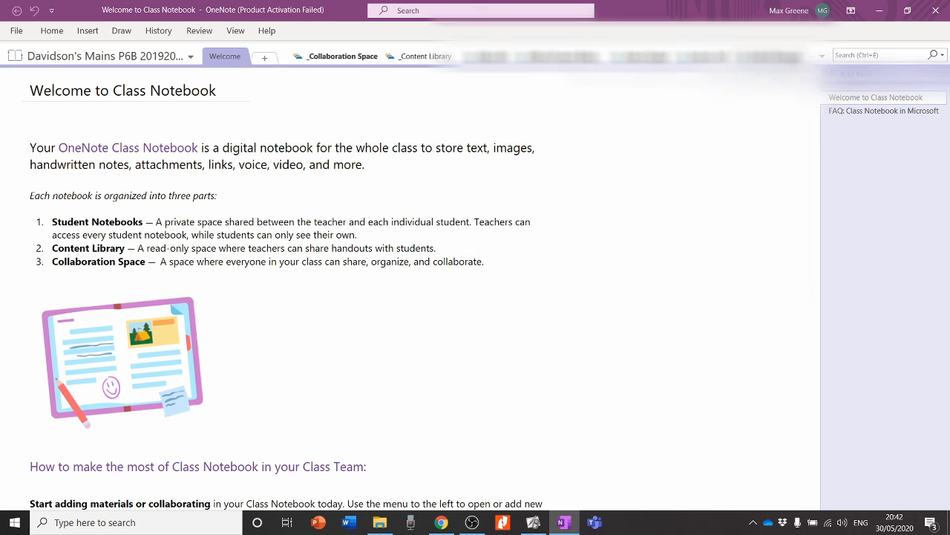
pyautogui.click(823, 57)
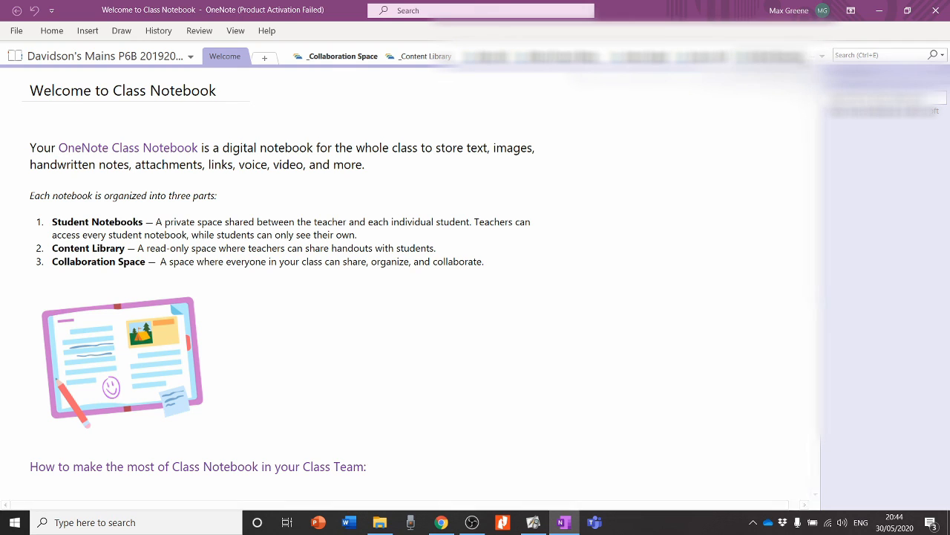
pyautogui.click(822, 57)
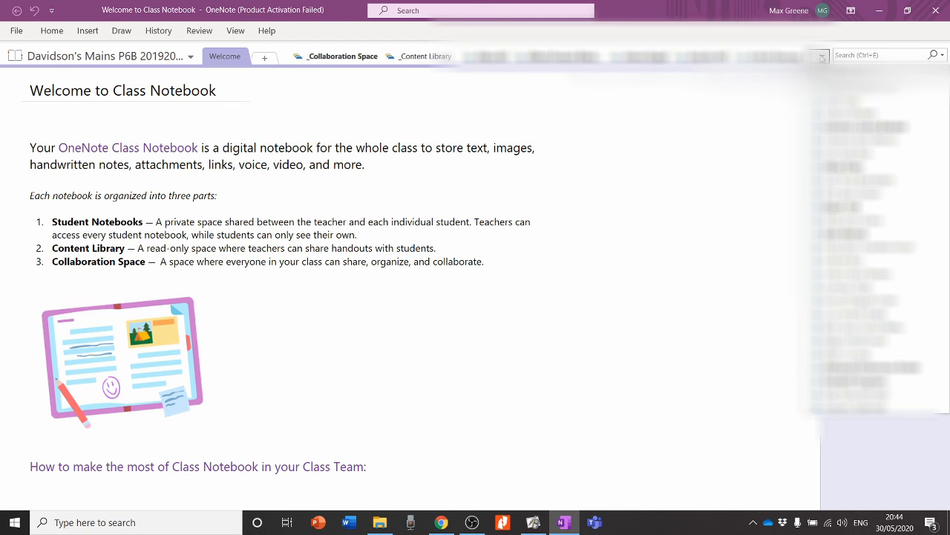
# Switch to ActivInspire and tick off the final criterion on using the One Note app to access the Class Notebook
pyautogui.moveTo(508, 317)
pyautogui.mouseDown()
pyautogui.moveTo(518, 322)
pyautogui.moveTo(538, 304)
pyautogui.mouseUp()
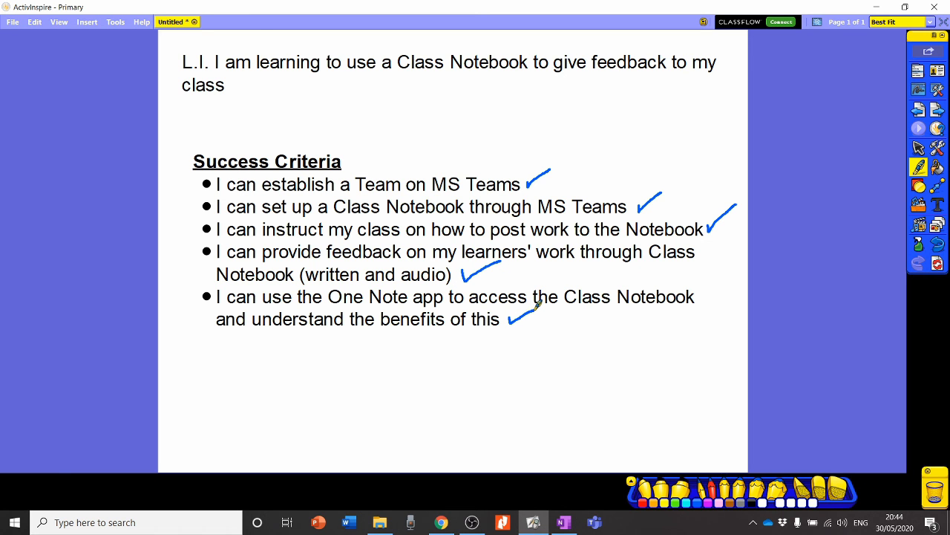